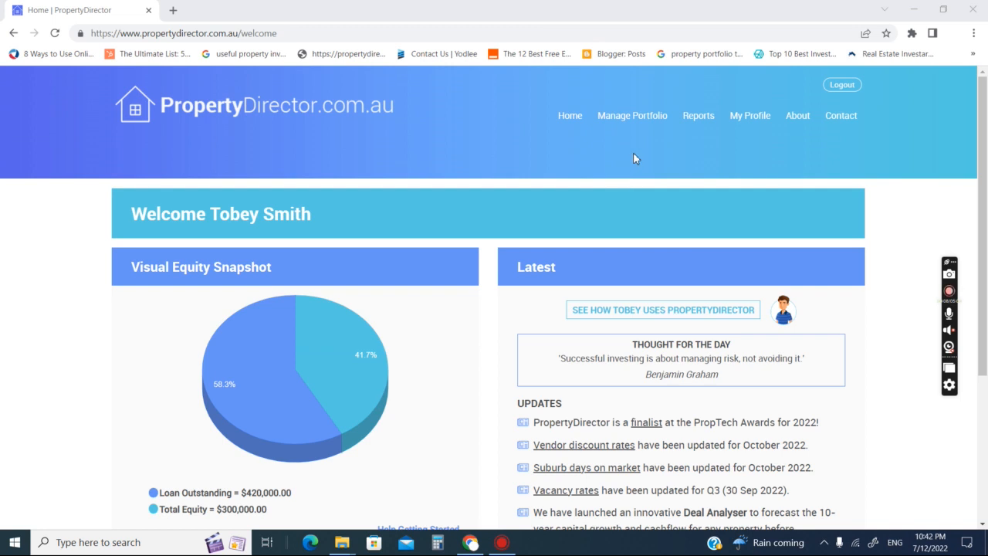
Open the investment property's transactions for 2022-23 and review its income, mortgage and expense tables.
{"action": "left_click", "coordinate": [624, 120]}
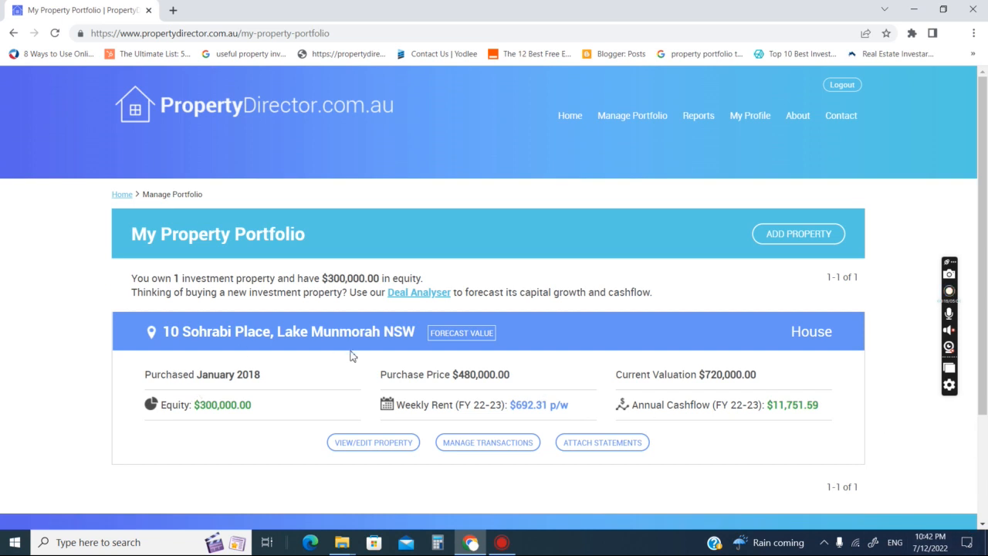
{"action": "left_click", "coordinate": [475, 449]}
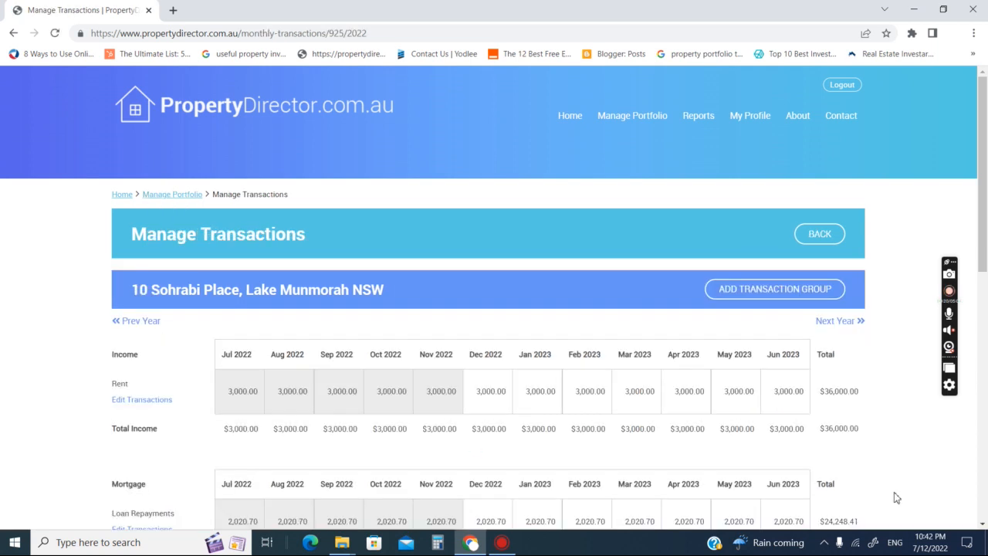
{"action": "scroll", "coordinate": [494, 297], "scroll_direction": "down", "scroll_amount": 1}
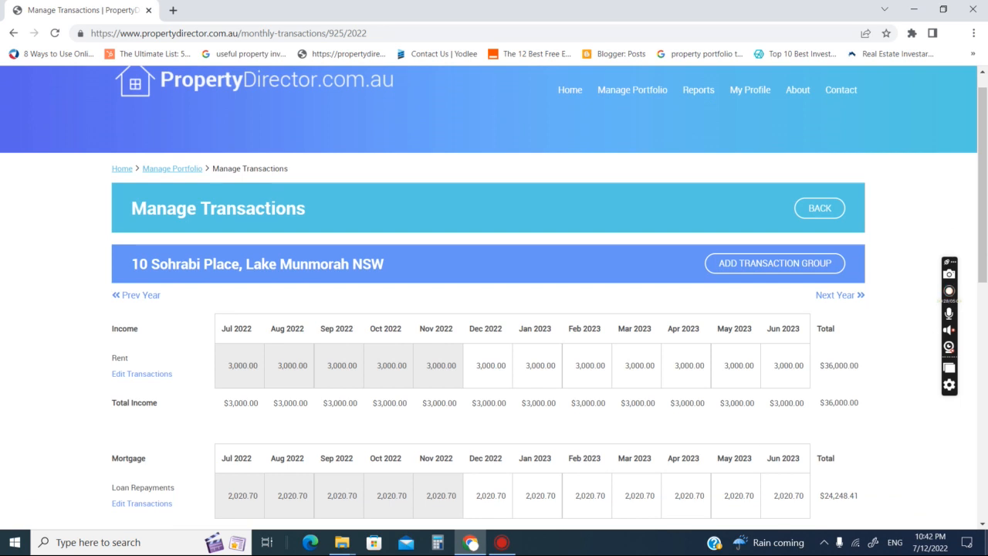
{"action": "scroll", "coordinate": [494, 297], "scroll_direction": "down", "scroll_amount": 5}
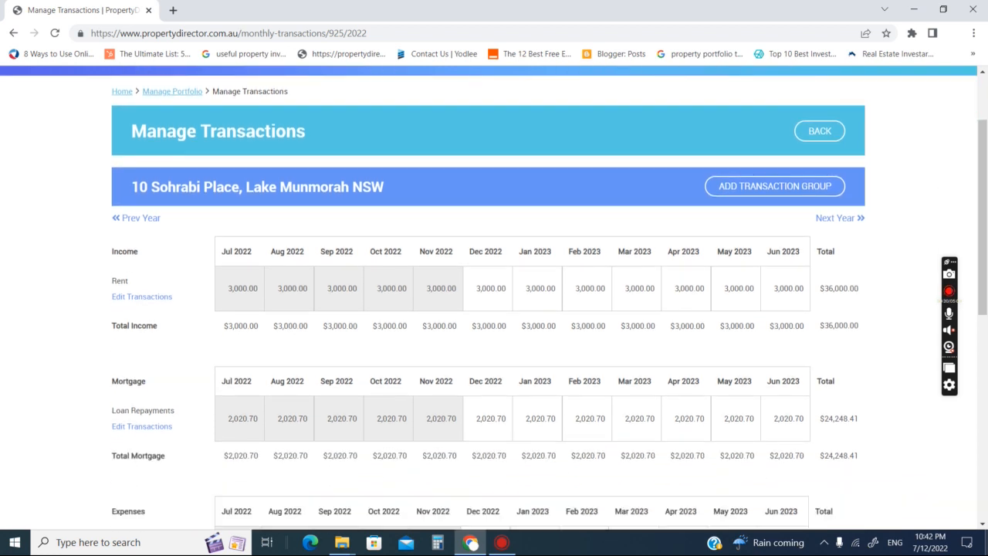
{"action": "scroll", "coordinate": [494, 297], "scroll_direction": "down", "scroll_amount": 3}
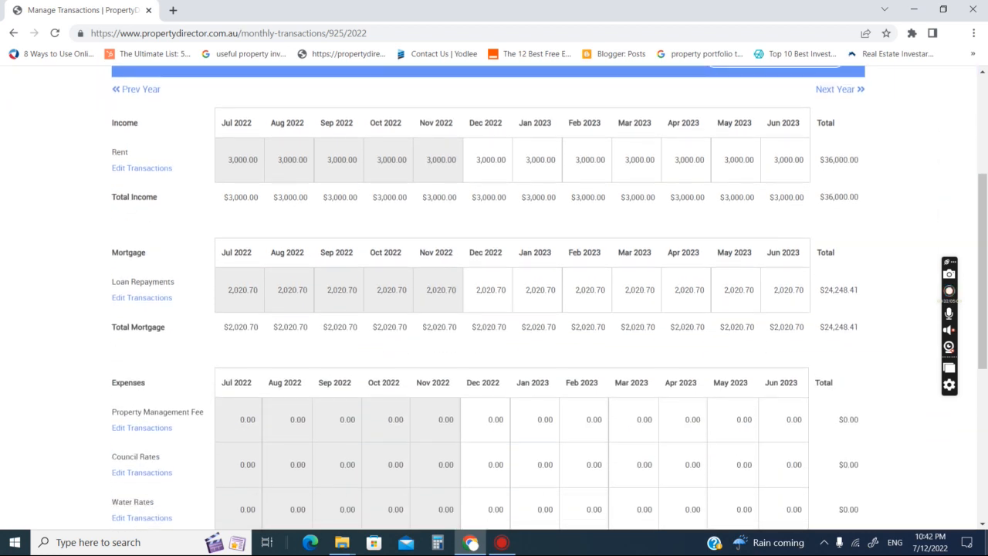
{"action": "scroll", "coordinate": [494, 297], "scroll_direction": "down", "scroll_amount": 3}
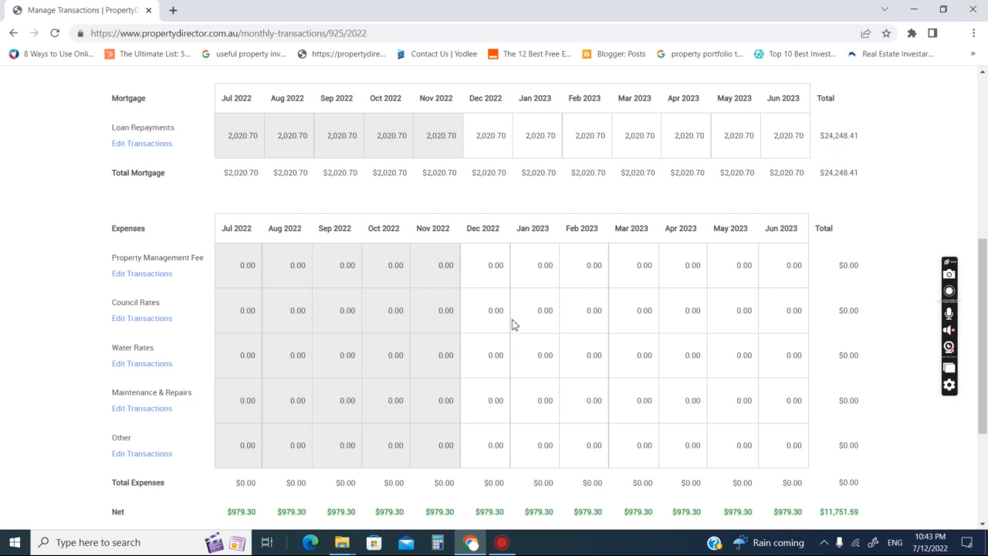
Set the Council Rates expense group's quarterly amount to $450 and apply the update to all its recurring transactions.
{"action": "left_click", "coordinate": [127, 321]}
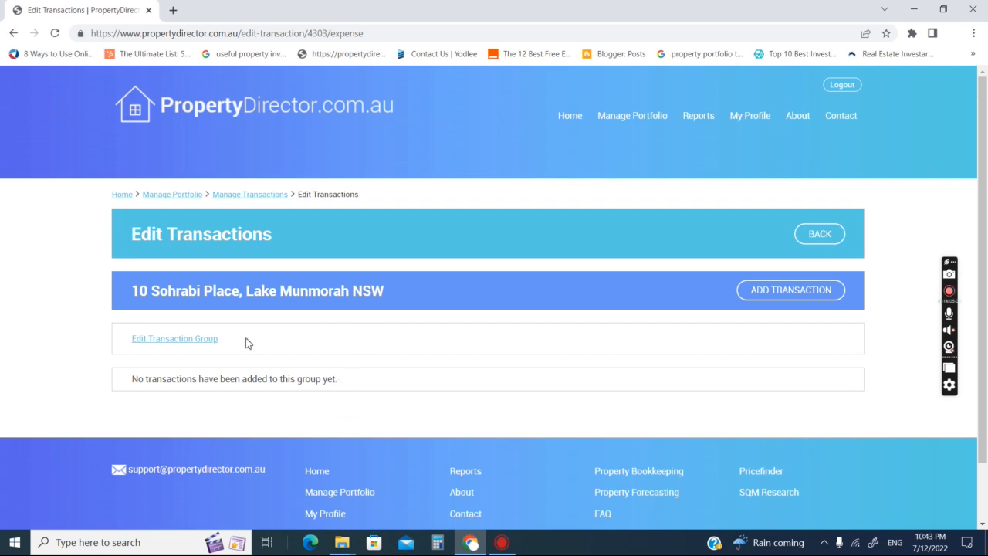
{"action": "left_click", "coordinate": [173, 344]}
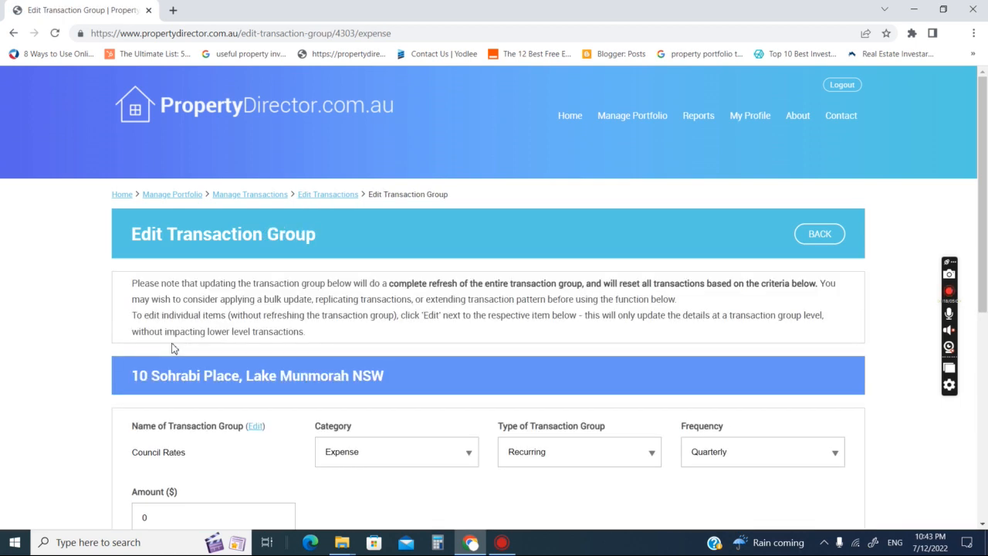
{"action": "left_click_drag", "start_coordinate": [984, 237], "coordinate": [985, 336]}
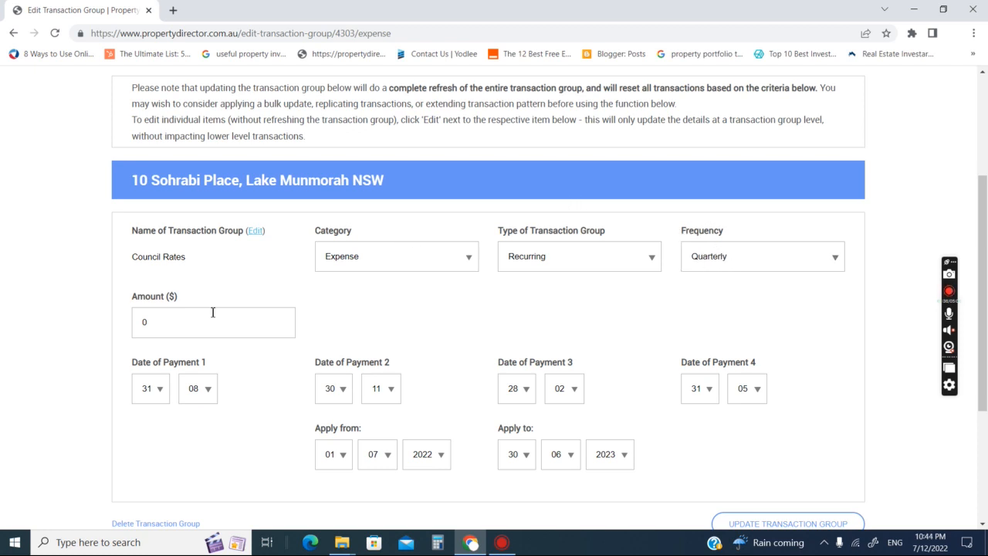
{"action": "left_click", "coordinate": [192, 325]}
{"action": "key", "text": "BackSpace"}
{"action": "type", "text": "450"}
{"action": "left_click_drag", "start_coordinate": [982, 364], "coordinate": [917, 435]}
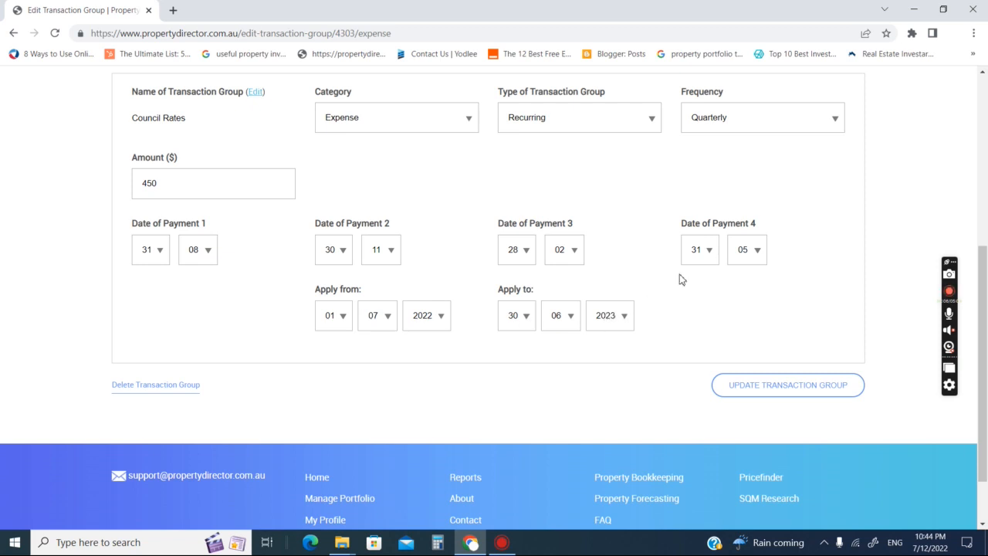
{"action": "left_click", "coordinate": [760, 385]}
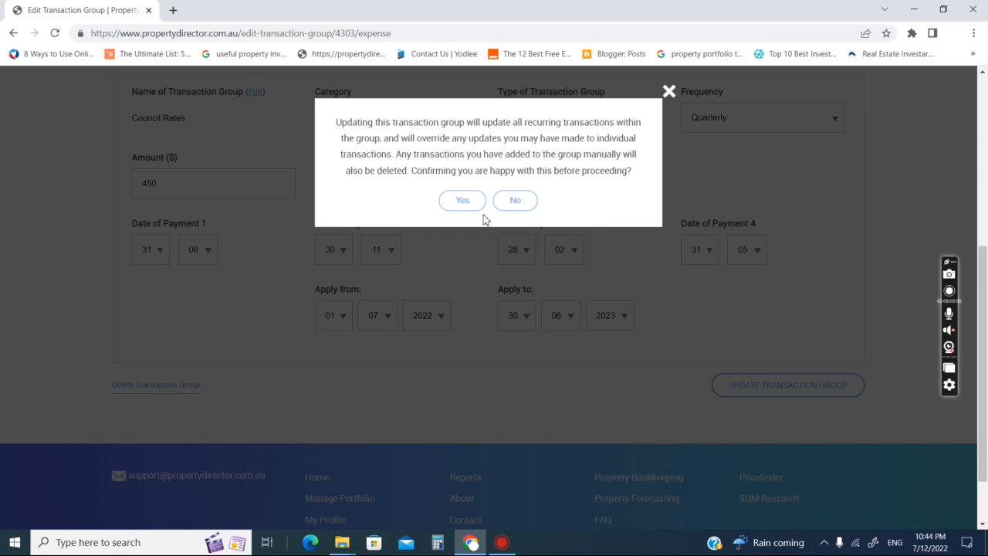
{"action": "left_click", "coordinate": [472, 208]}
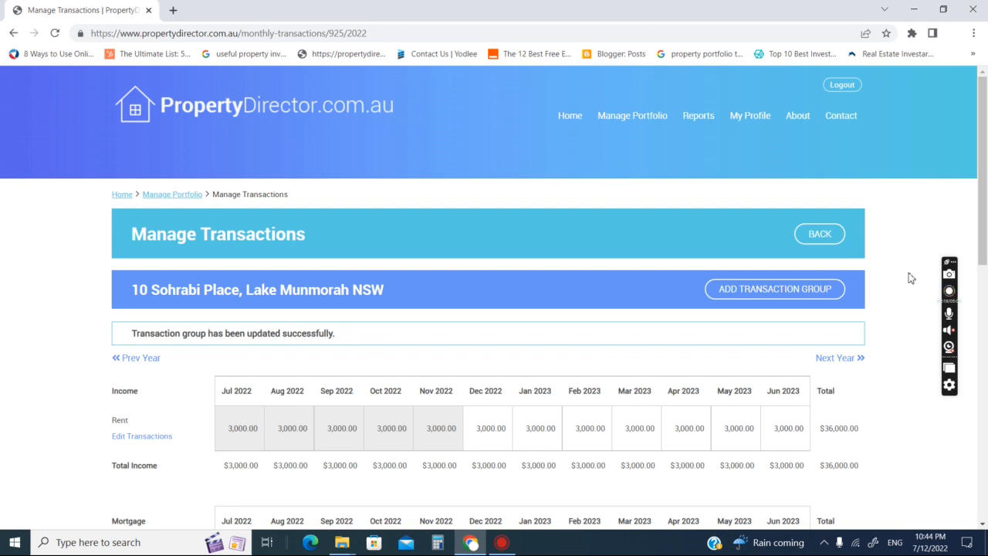
Examine the Council Rates amounts in the expenses table and the group's individual transactions and editing options.
{"action": "scroll", "coordinate": [985, 251], "scroll_direction": "down", "scroll_amount": 2}
{"action": "left_click_drag", "start_coordinate": [984, 251], "coordinate": [985, 386]}
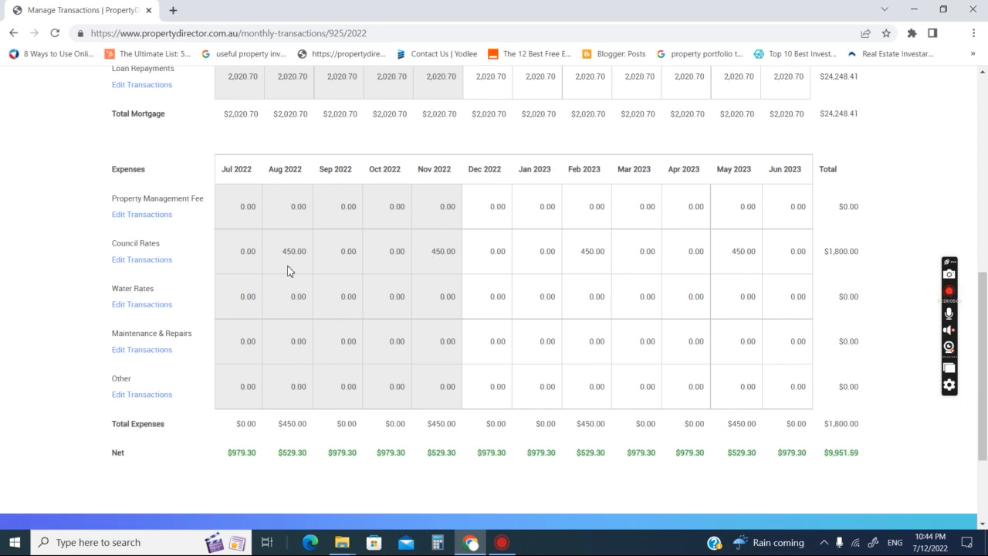
{"action": "left_click", "coordinate": [154, 263]}
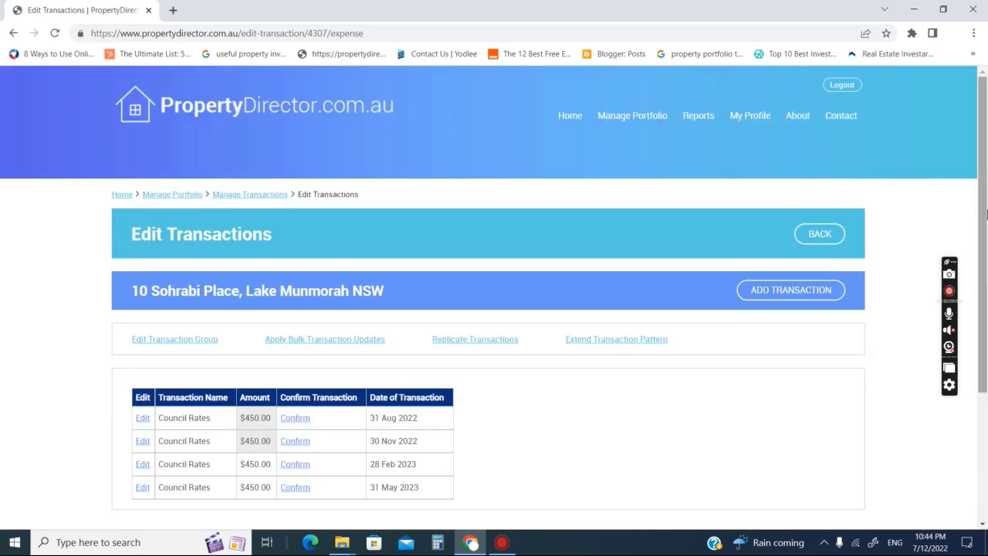
{"action": "scroll", "coordinate": [396, 419], "scroll_direction": "down", "scroll_amount": 1}
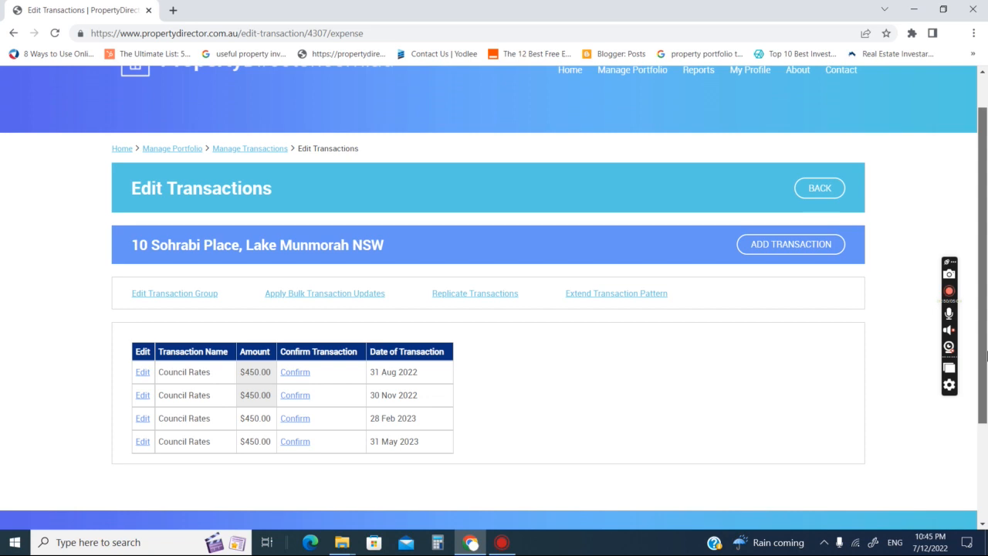
{"action": "scroll", "coordinate": [986, 351], "scroll_direction": "up", "scroll_amount": 1}
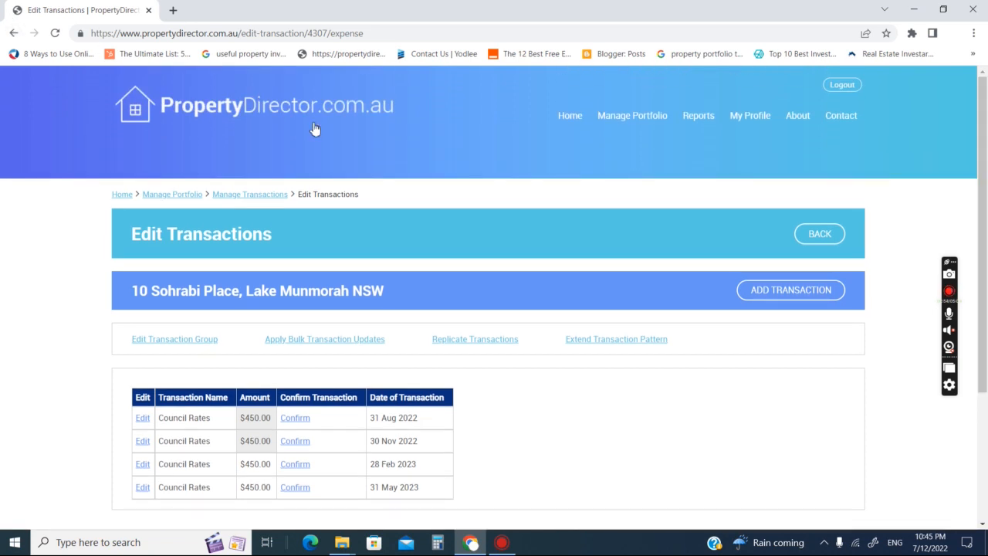
Return to the property's transaction overview and start a new transaction group named Admin.
{"action": "left_click", "coordinate": [231, 200]}
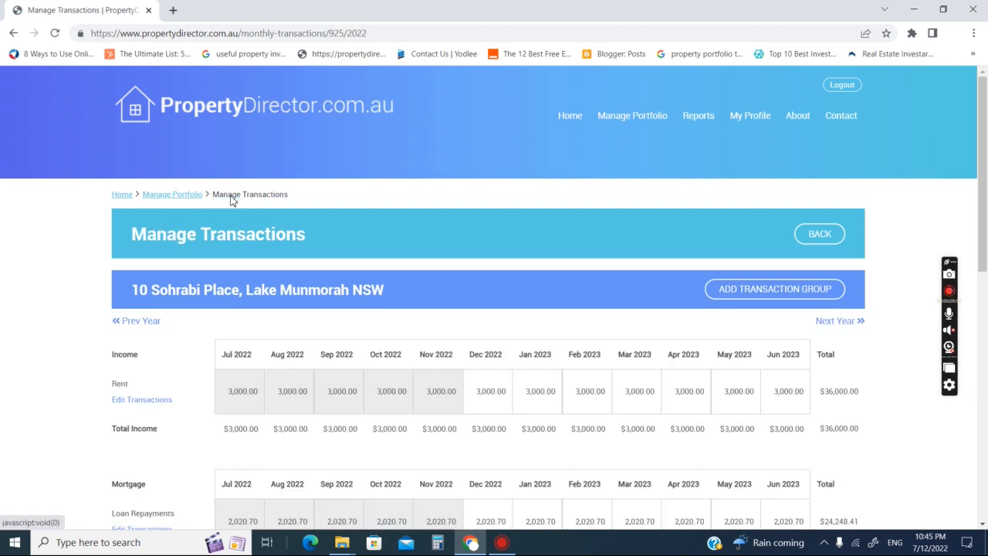
{"action": "left_click", "coordinate": [741, 295]}
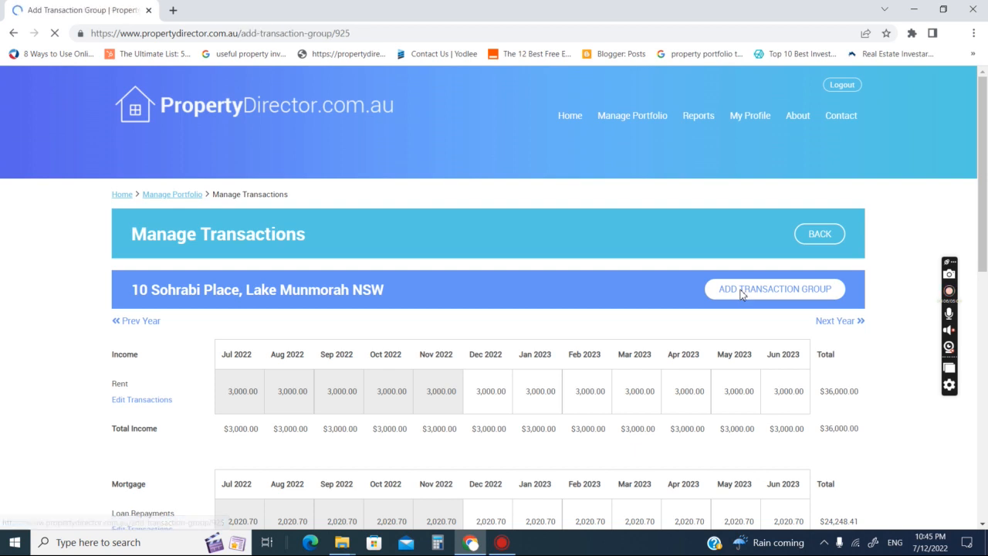
{"action": "left_click_drag", "start_coordinate": [985, 237], "coordinate": [985, 300]}
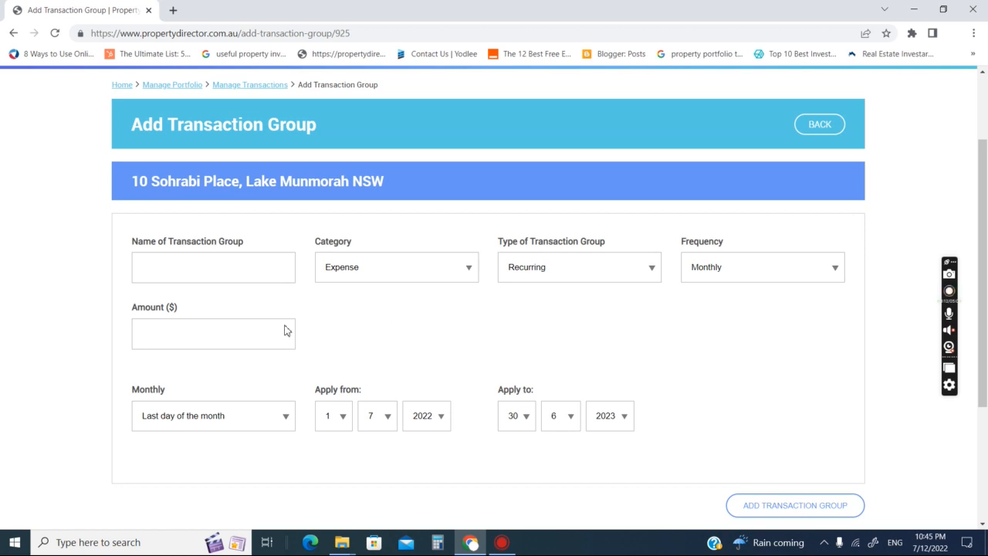
{"action": "left_click", "coordinate": [162, 268]}
{"action": "type", "text": "Admi"}
Check the category and type options for the Admin group, keeping Expense and Recurring.
{"action": "left_click", "coordinate": [344, 269]}
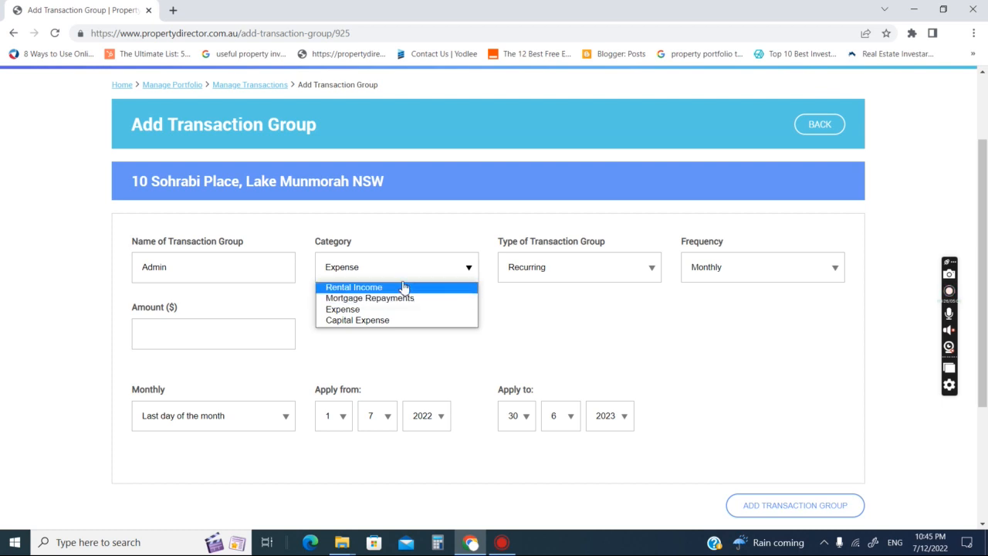
{"action": "left_click", "coordinate": [580, 358]}
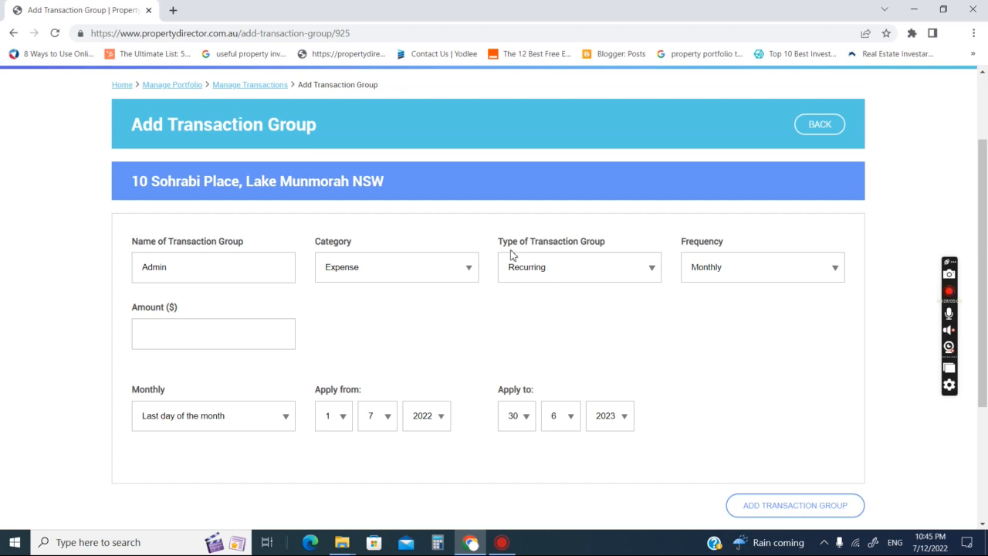
{"action": "left_click", "coordinate": [582, 275]}
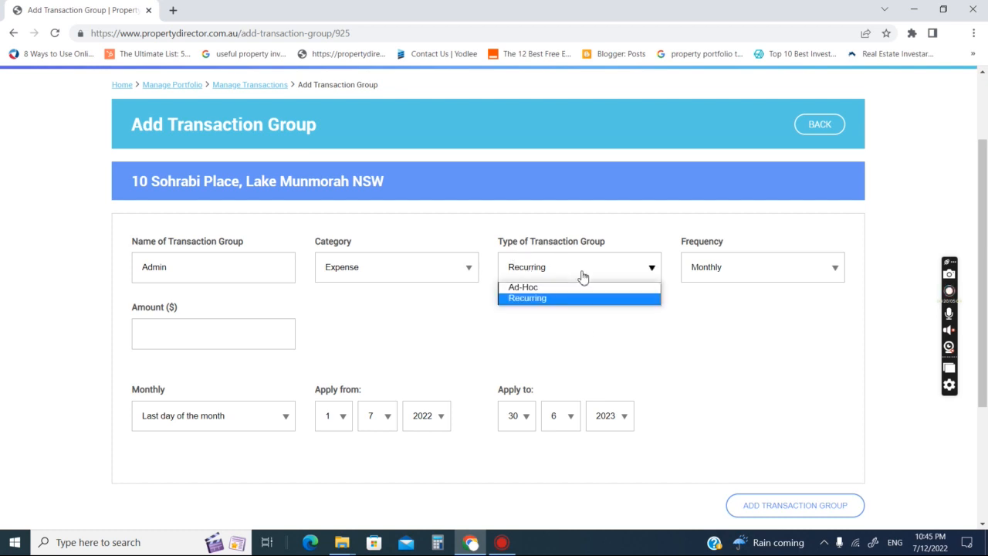
{"action": "left_click", "coordinate": [582, 277]}
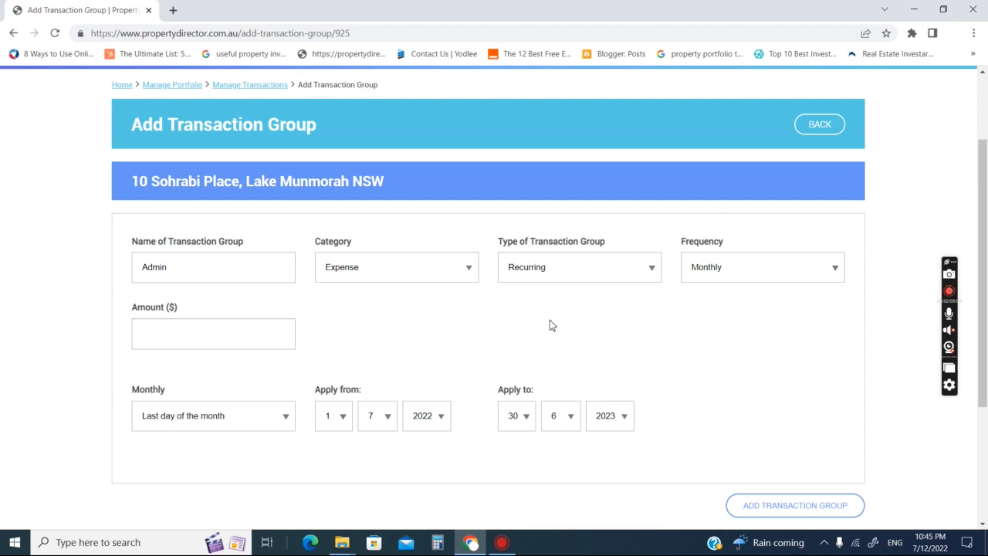
{"action": "left_click", "coordinate": [532, 280]}
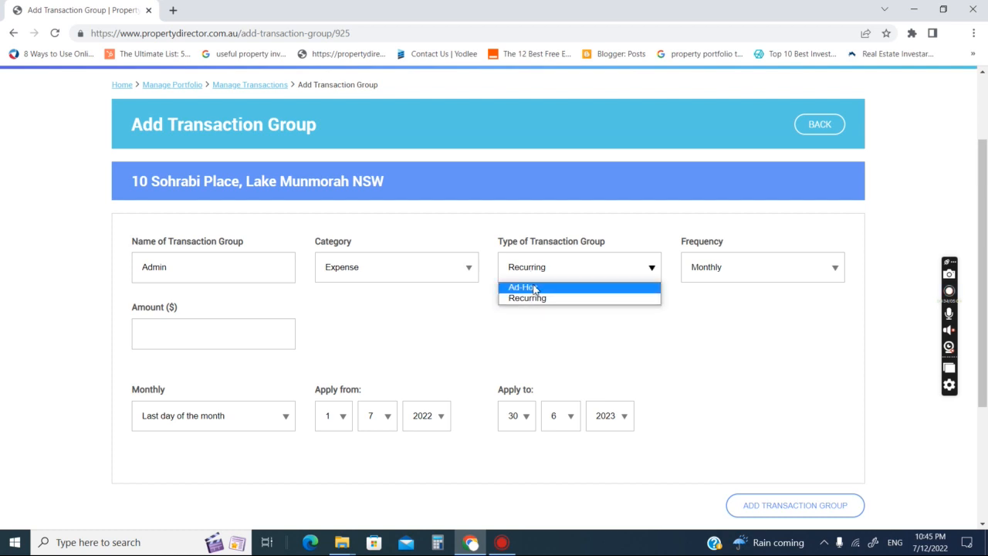
{"action": "left_click", "coordinate": [436, 334]}
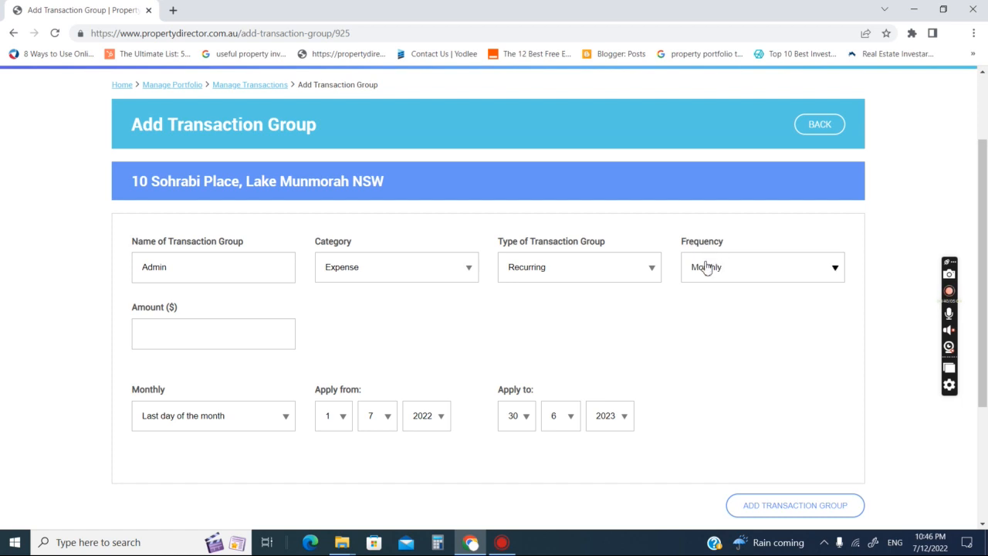
Give the Admin group a monthly amount of $100, add it to the property, and check its row under Expenses.
{"action": "left_click", "coordinate": [183, 334]}
{"action": "type", "text": "100"}
{"action": "left_click", "coordinate": [760, 505]}
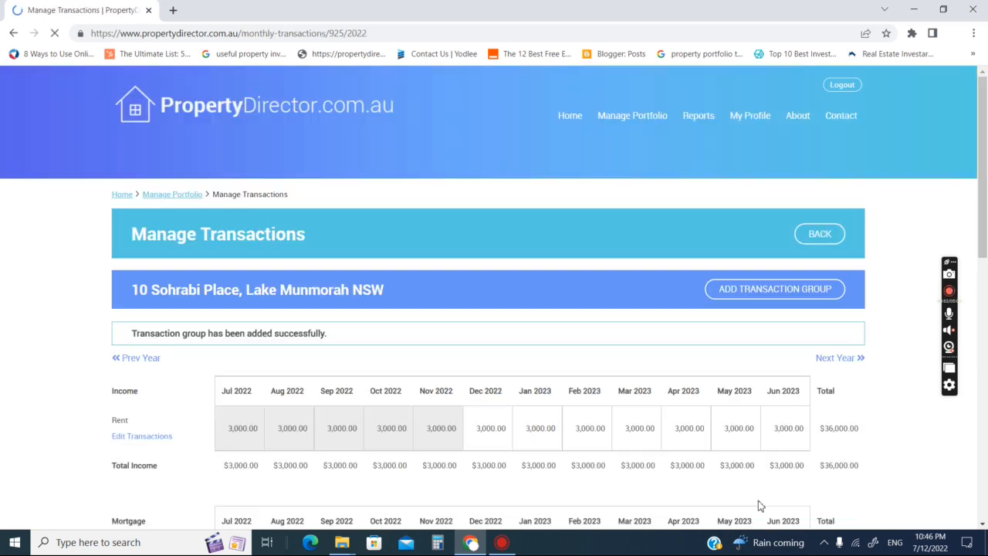
{"action": "left_click_drag", "start_coordinate": [985, 215], "coordinate": [984, 414]}
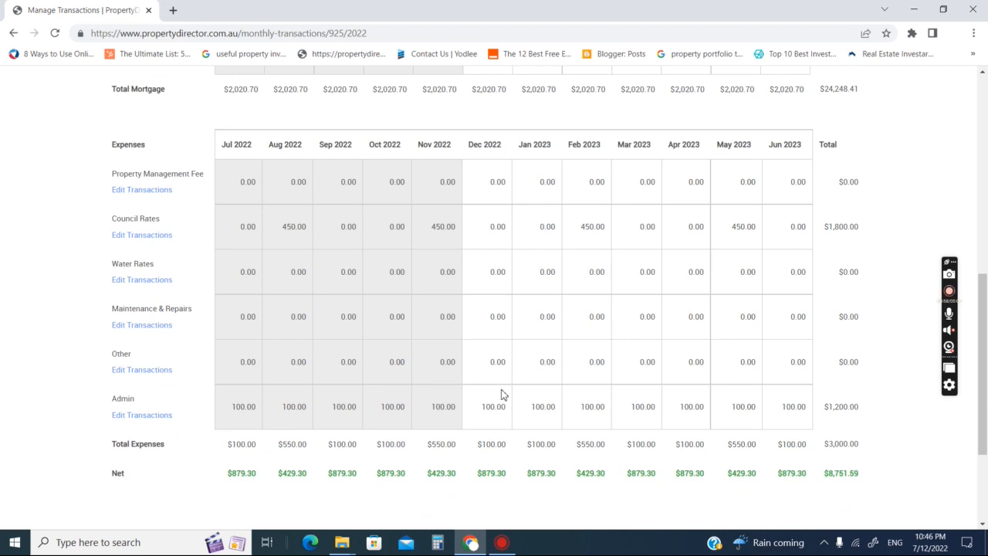